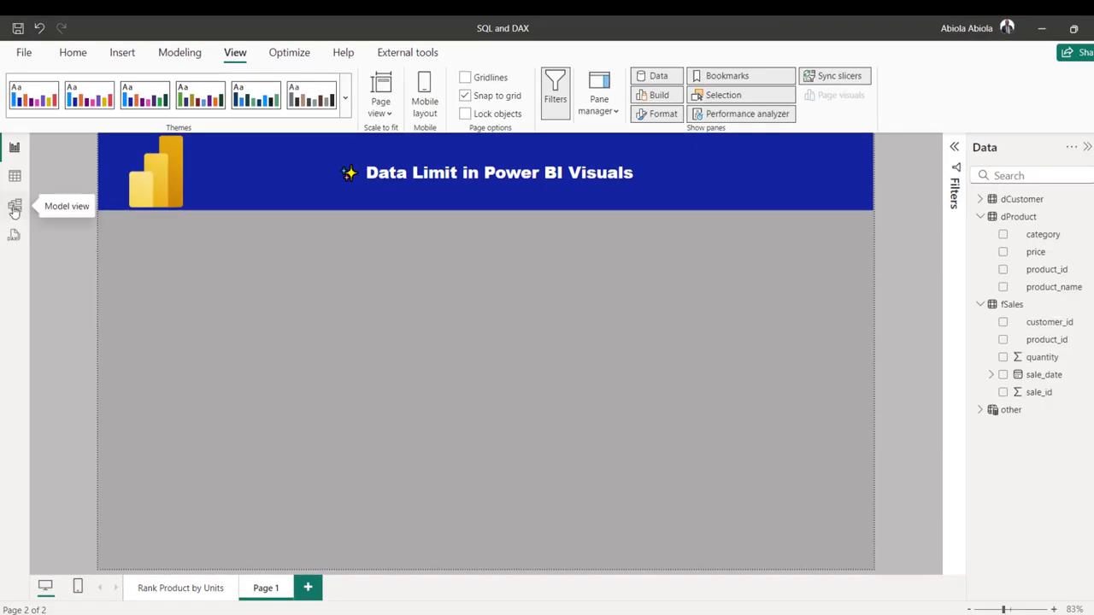
- After checking the table relationships, build a tall bar chart of Sum of quantity by product_name
{"action": "left_click", "coordinate": [14, 205]}
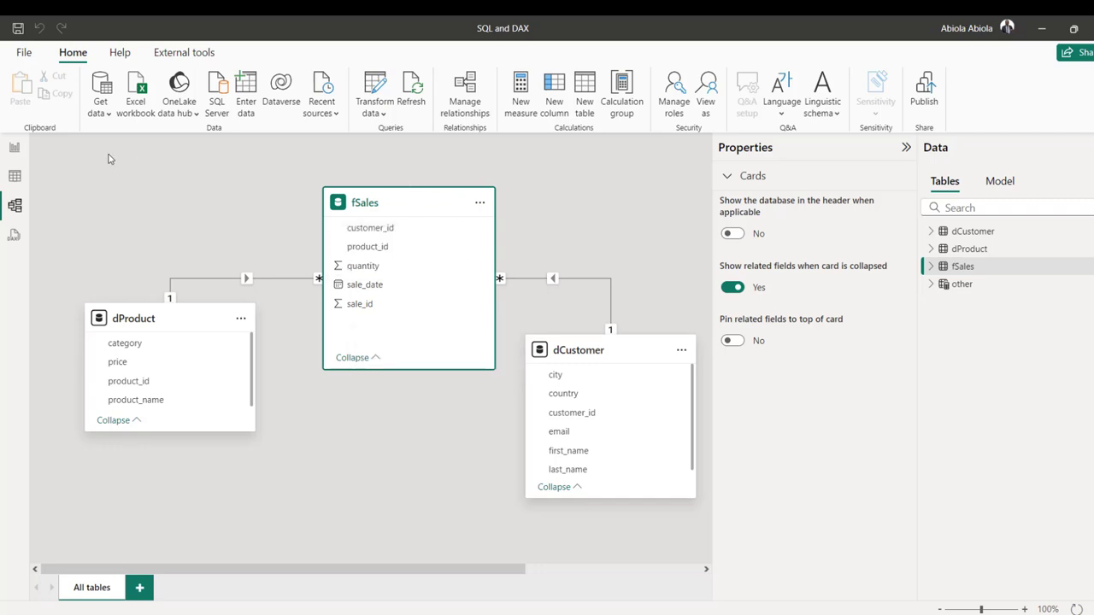
{"action": "left_click", "coordinate": [15, 147]}
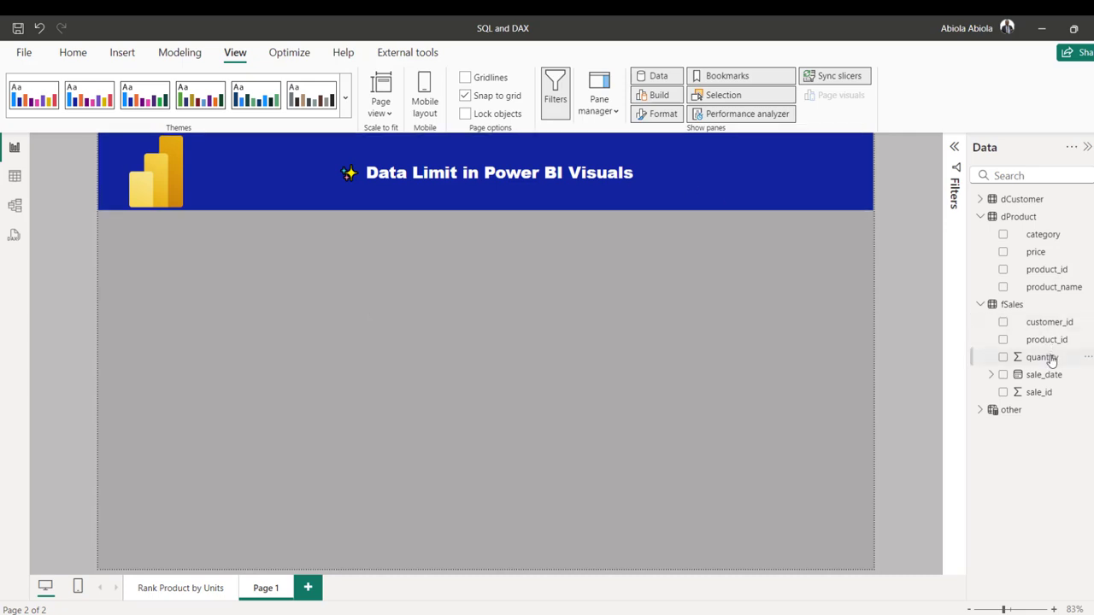
{"action": "left_click_drag", "start_coordinate": [1042, 357], "coordinate": [346, 276]}
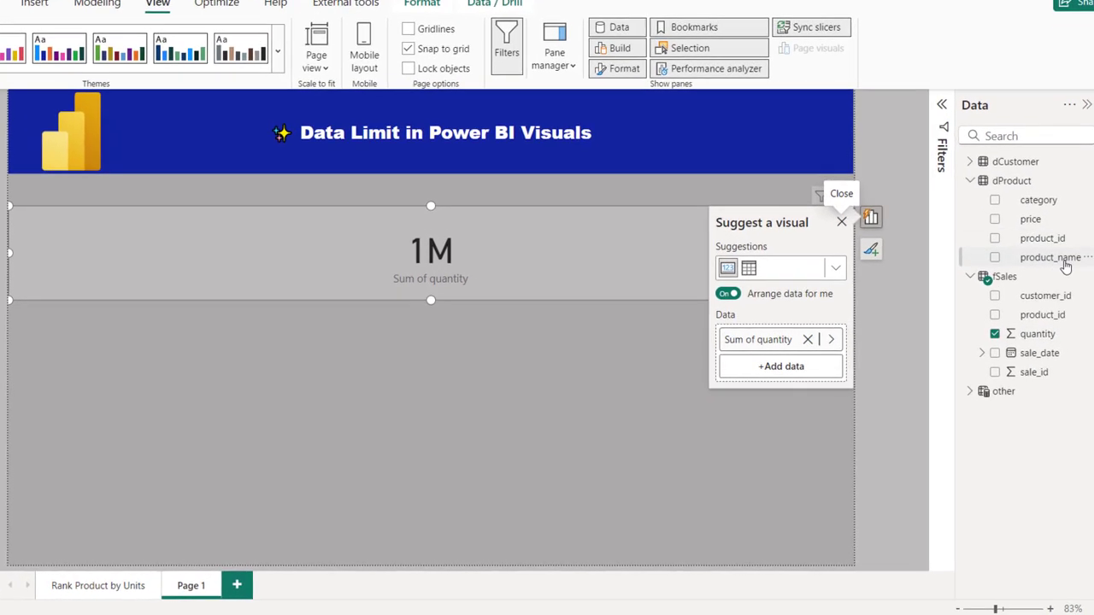
{"action": "left_click_drag", "start_coordinate": [1065, 266], "coordinate": [446, 260]}
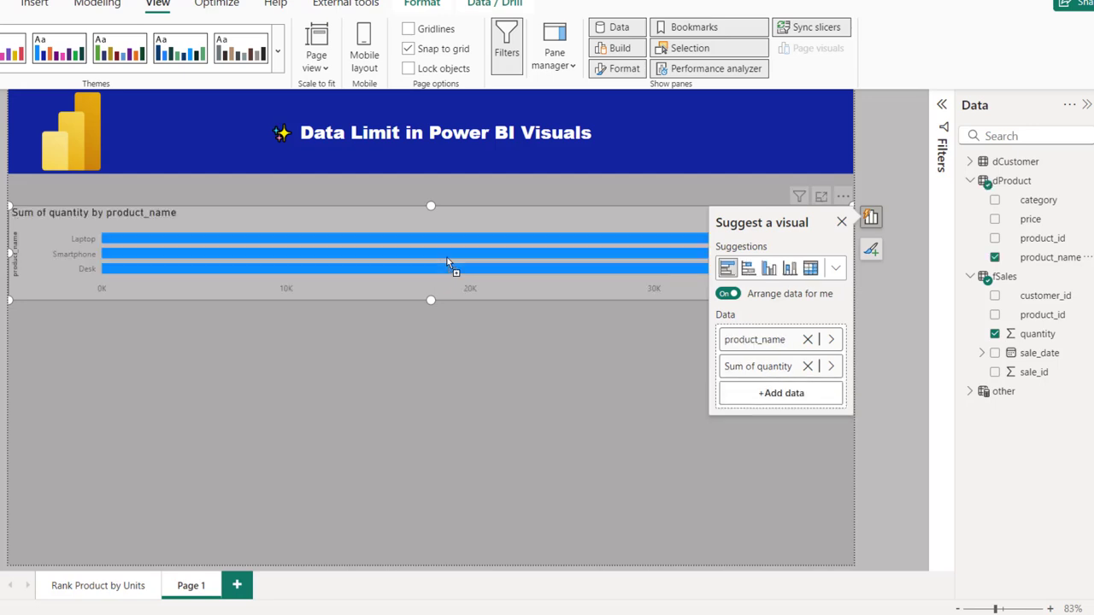
{"action": "left_click", "coordinate": [841, 222]}
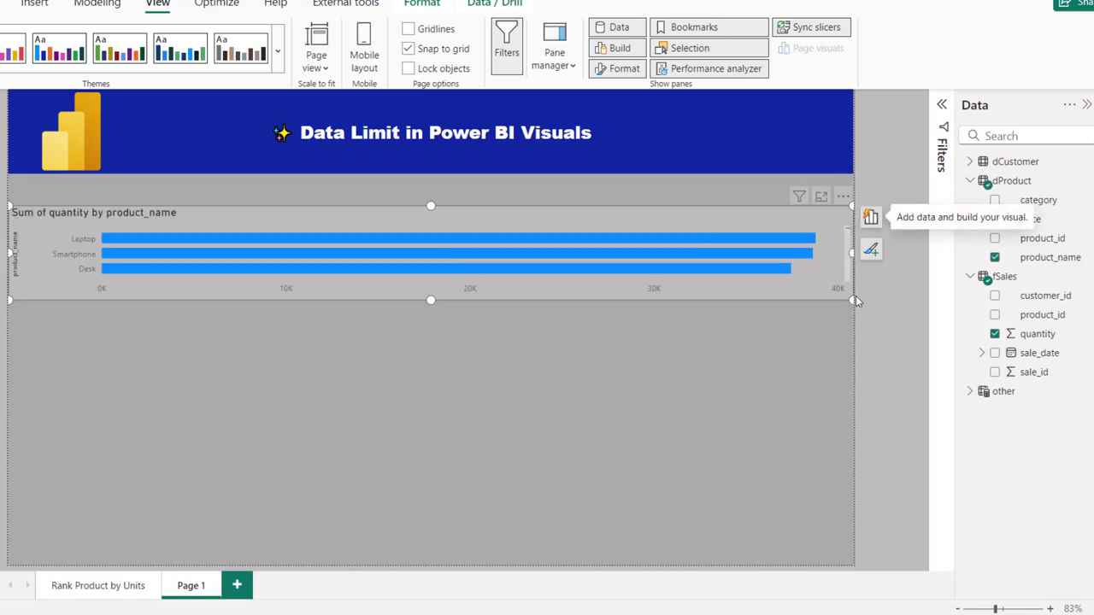
{"action": "left_click_drag", "start_coordinate": [857, 301], "coordinate": [433, 556]}
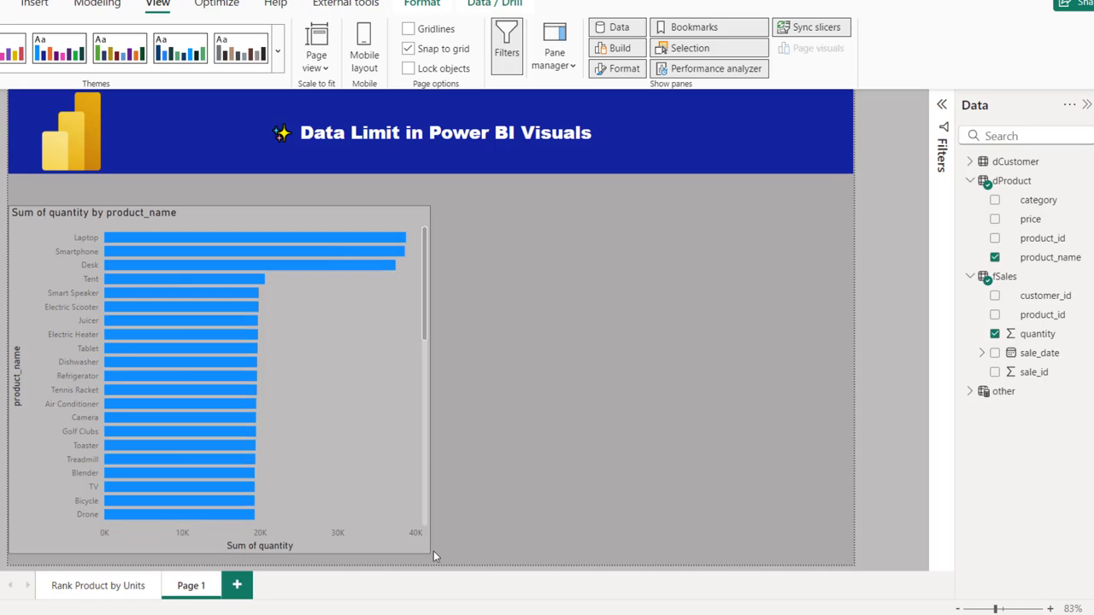
- Duplicate the bar chart and place the copy to the right of the original
{"action": "left_click", "coordinate": [328, 405]}
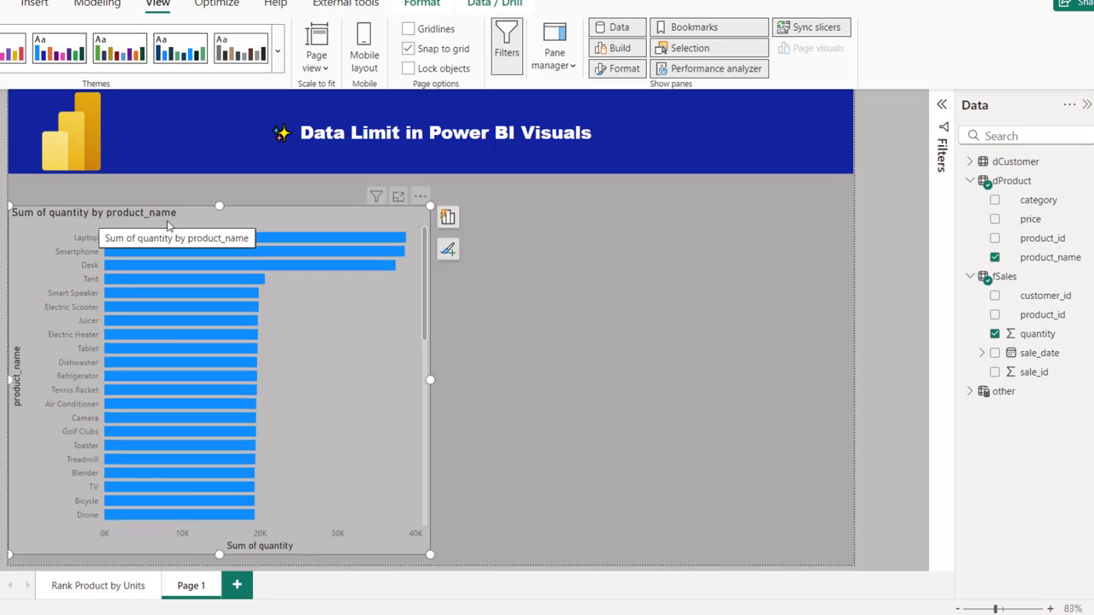
{"action": "key", "text": "ctrl+c"}
{"action": "key", "text": "ctrl+v"}
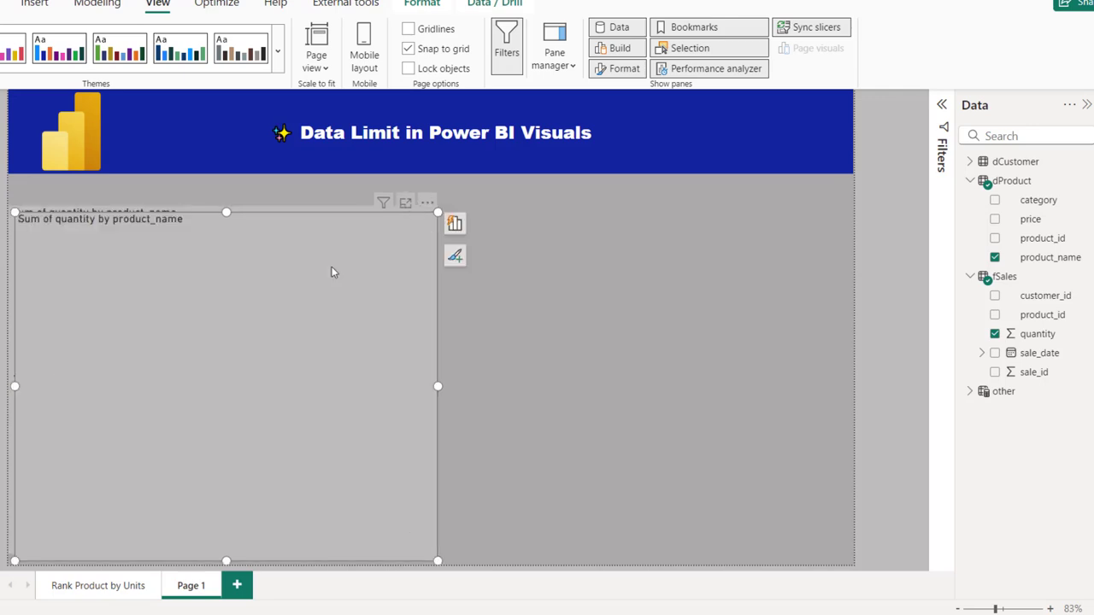
{"action": "left_click_drag", "start_coordinate": [273, 227], "coordinate": [714, 217]}
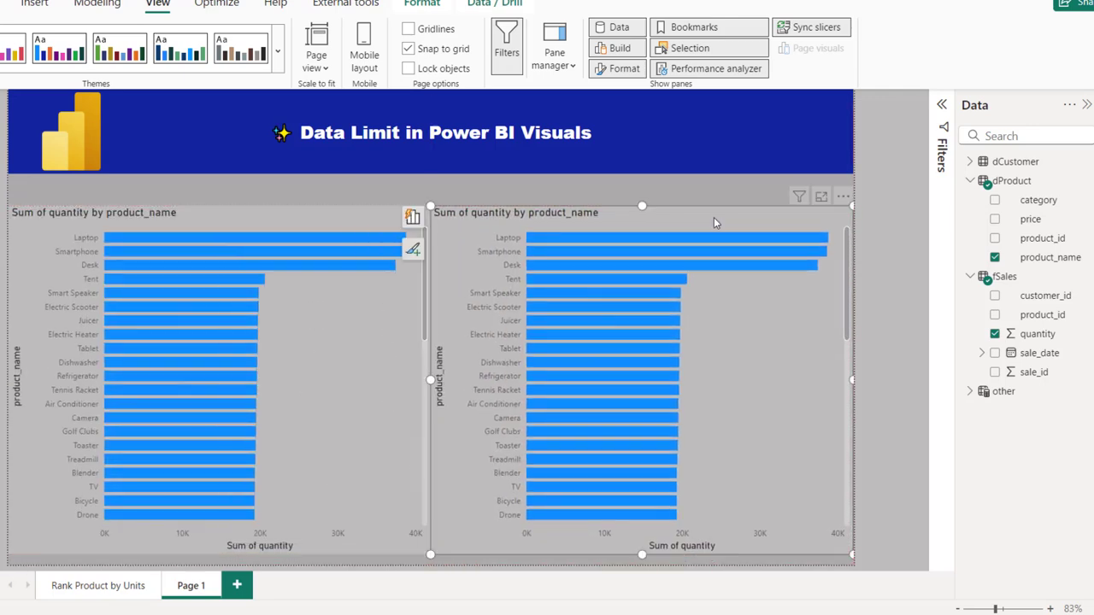
- Change the duplicate chart into a Table visual of product_name and Sum of quantity
{"action": "left_click", "coordinate": [412, 217]}
{"action": "left_click", "coordinate": [378, 270]}
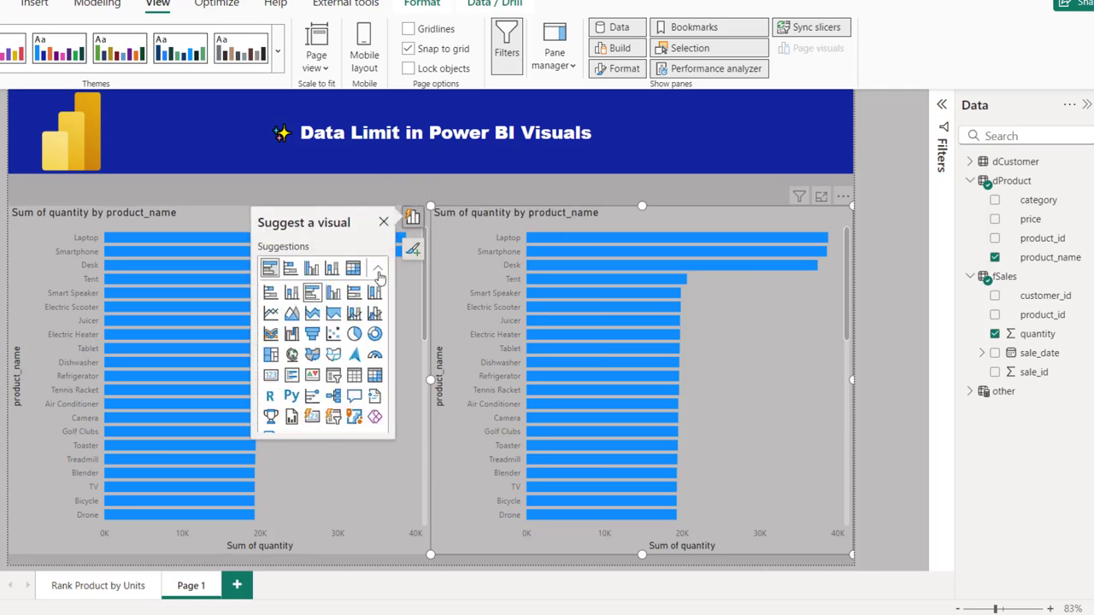
{"action": "left_click", "coordinate": [353, 377]}
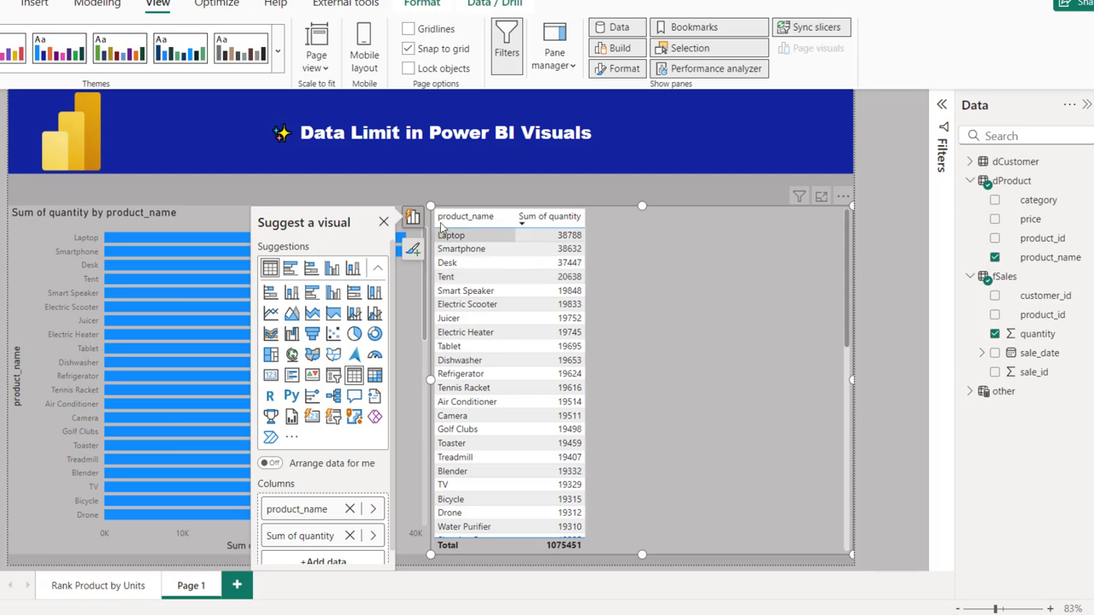
- Select the original bar chart and expand the Filters pane
{"action": "left_click", "coordinate": [383, 223]}
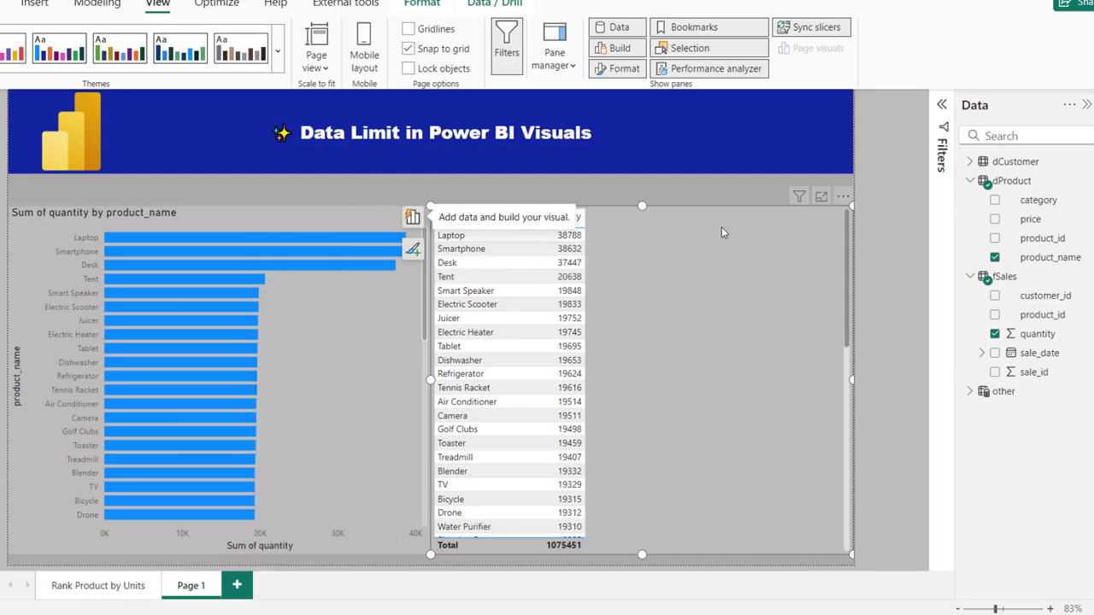
{"action": "left_click", "coordinate": [332, 224]}
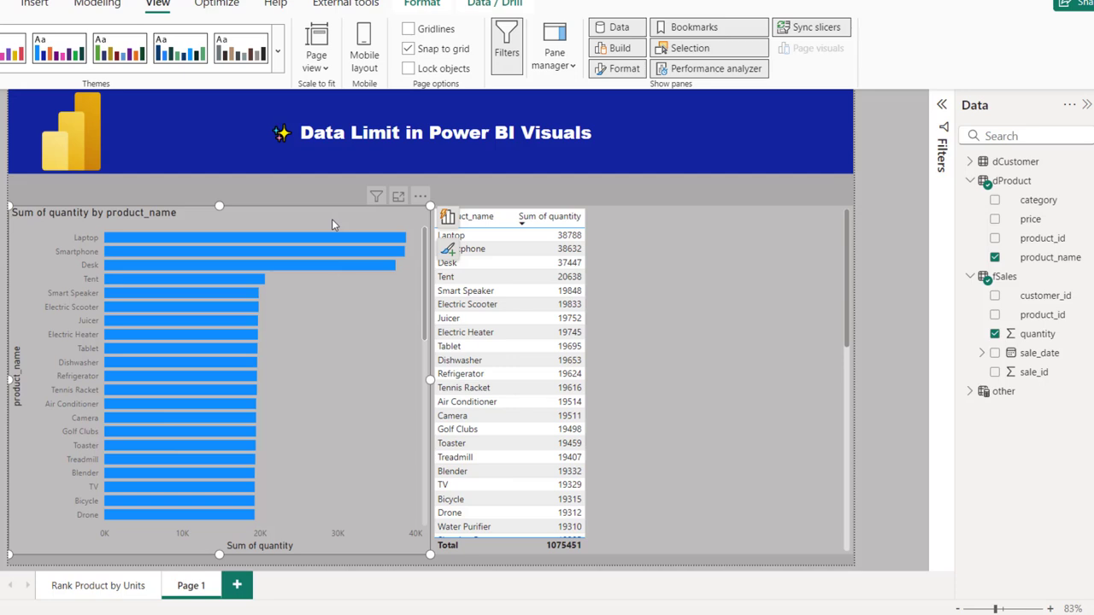
{"action": "left_click", "coordinate": [941, 104]}
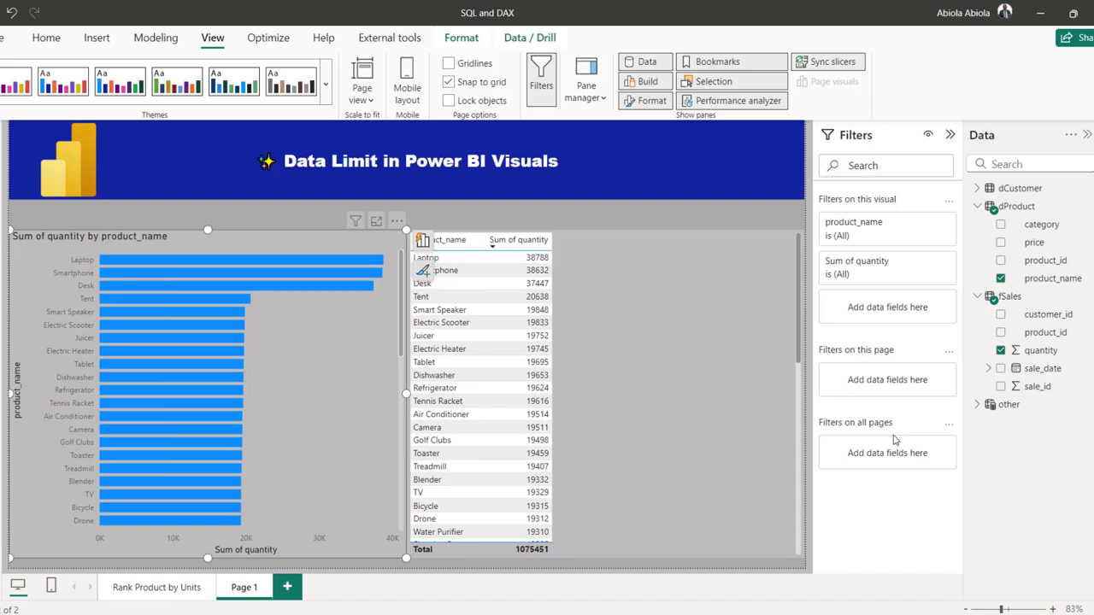
- Add a Data limit filter of 10 to the bar chart so it shows ten products
{"action": "left_click", "coordinate": [949, 200]}
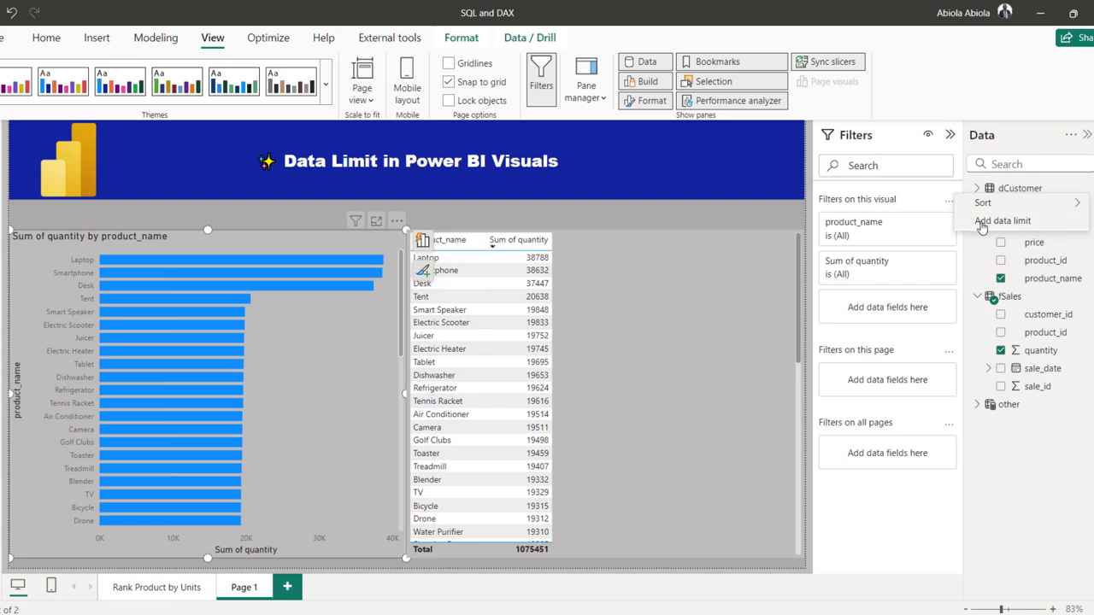
{"action": "left_click", "coordinate": [982, 224]}
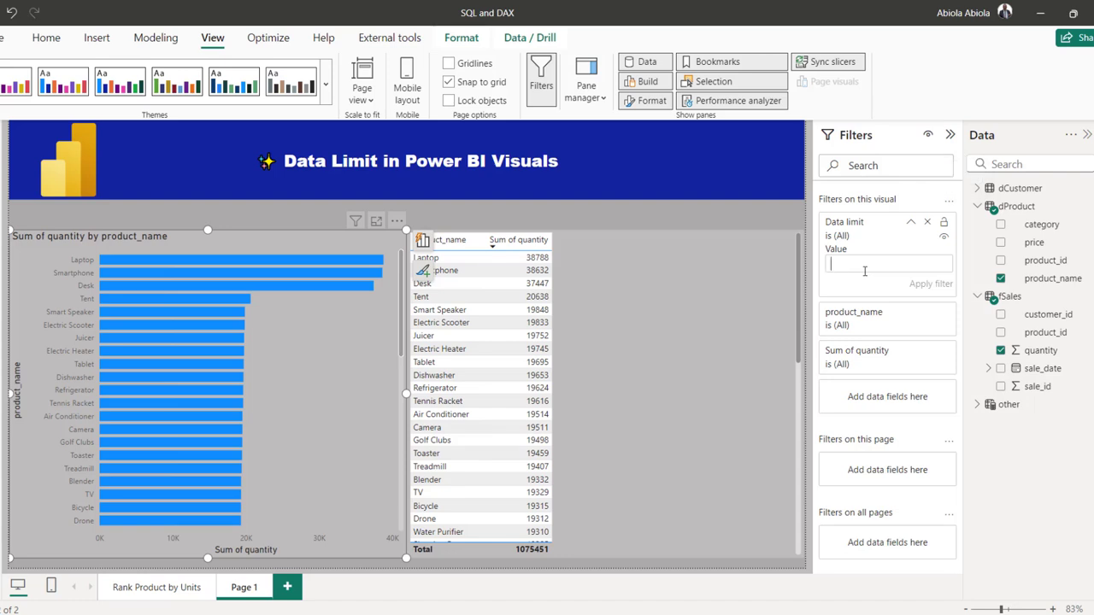
{"action": "type", "text": "10"}
{"action": "left_click", "coordinate": [925, 288]}
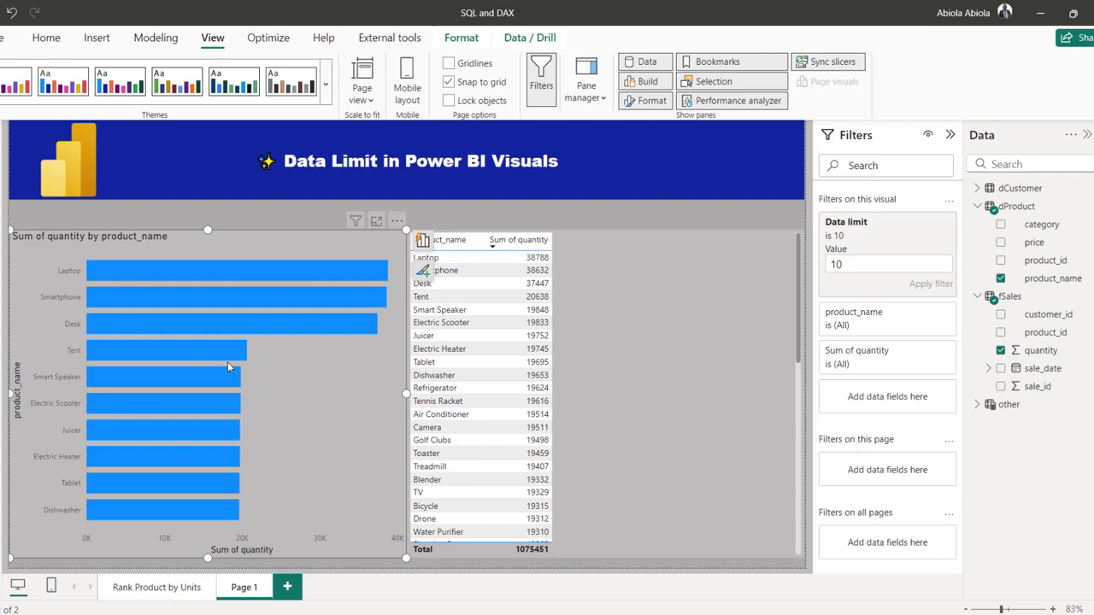
{"action": "mouse_move", "coordinate": [276, 274]}
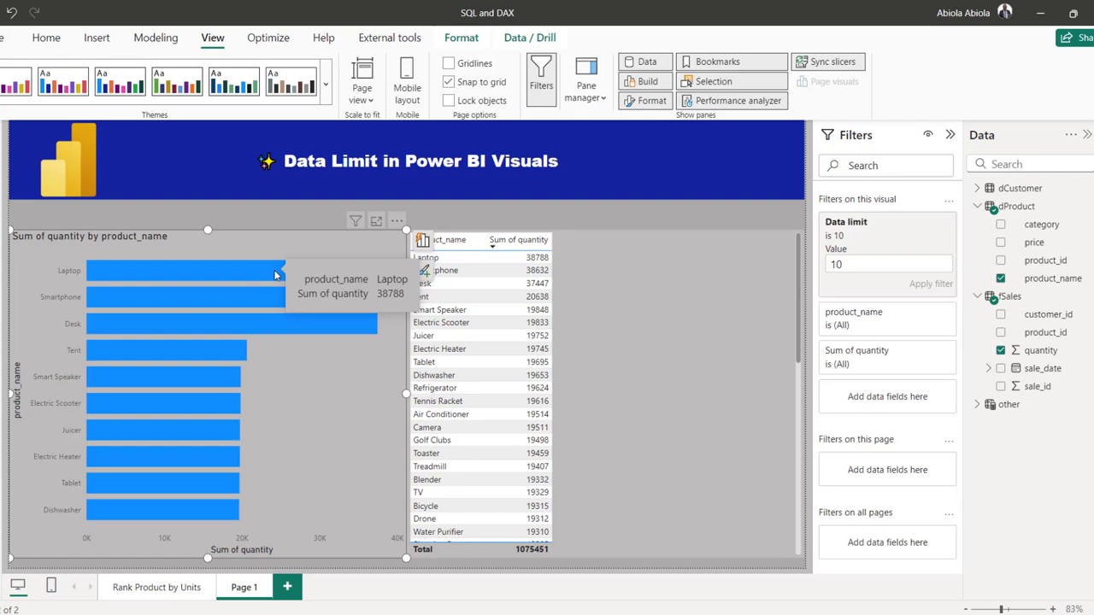
- Add a Data limit filter of 10 to the product table
{"action": "left_click", "coordinate": [654, 277]}
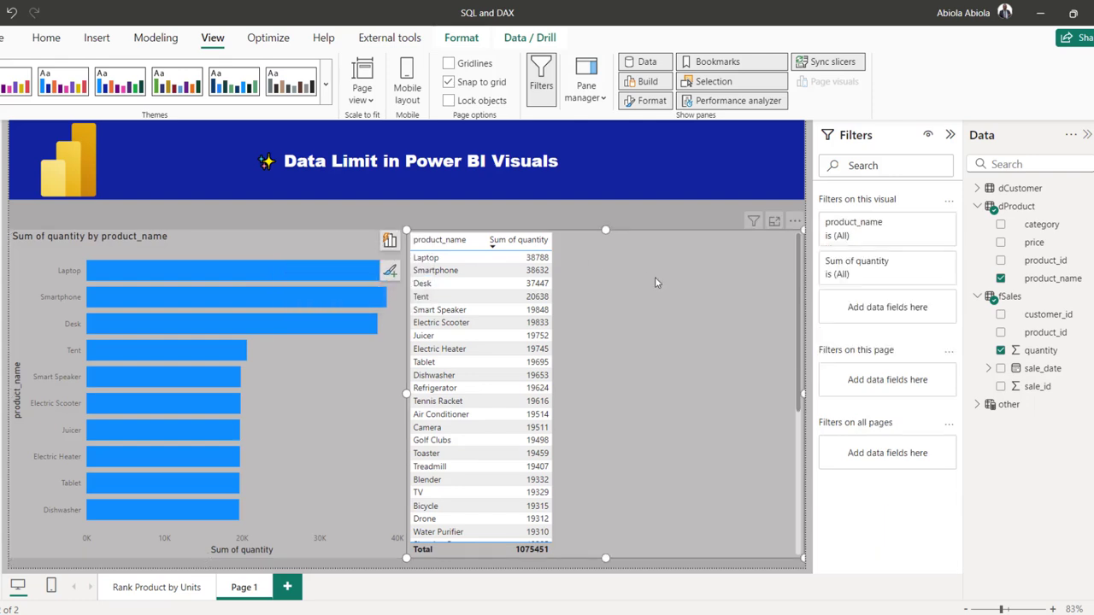
{"action": "left_click", "coordinate": [949, 200]}
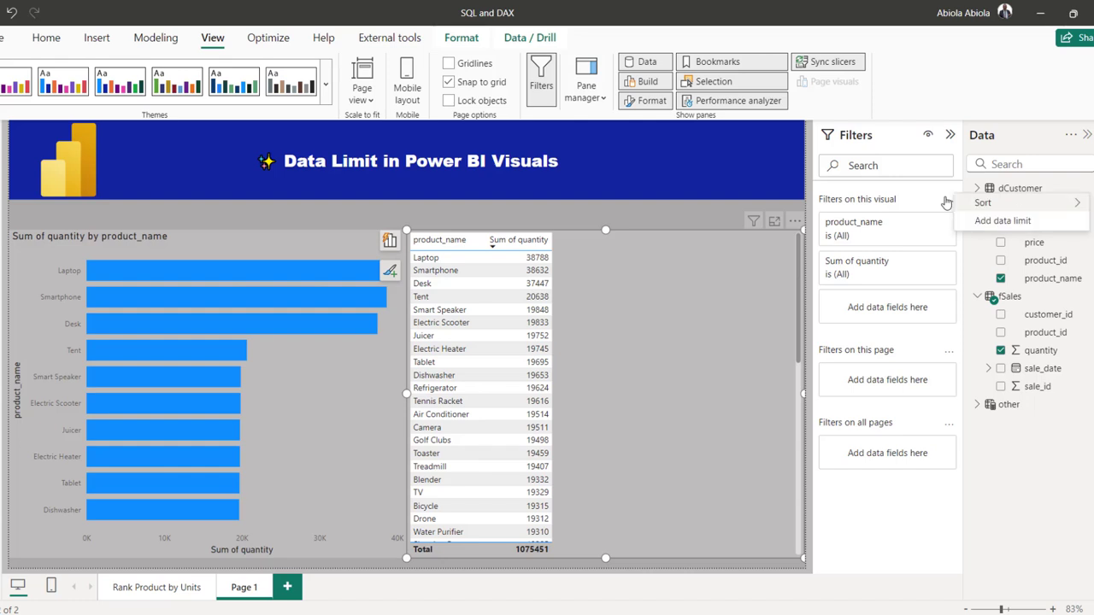
{"action": "left_click", "coordinate": [973, 223]}
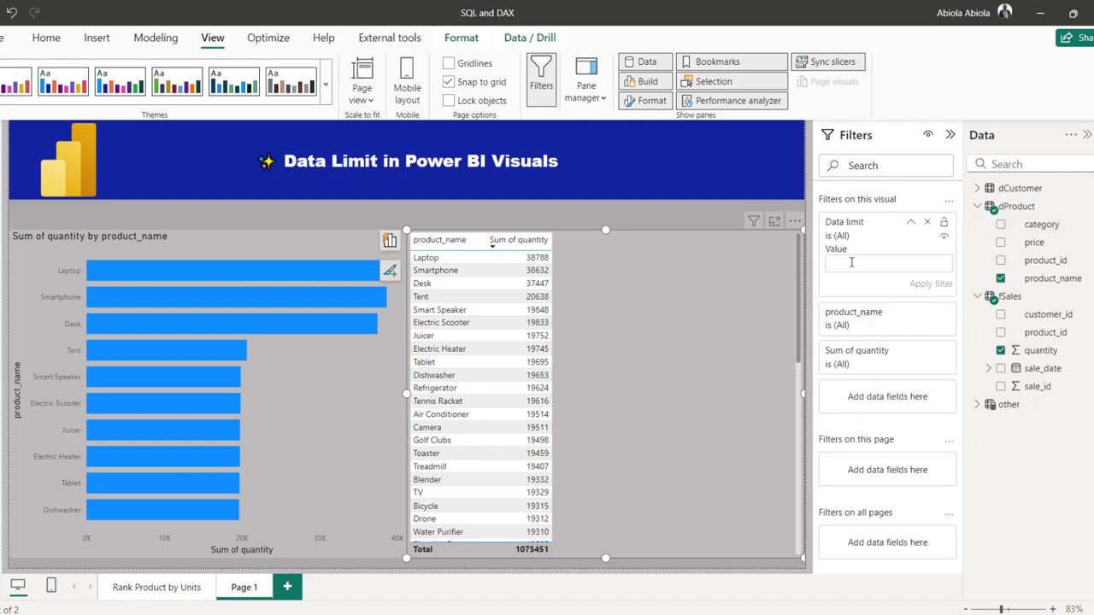
{"action": "left_click", "coordinate": [851, 263]}
{"action": "type", "text": "10"}
{"action": "left_click", "coordinate": [923, 289]}
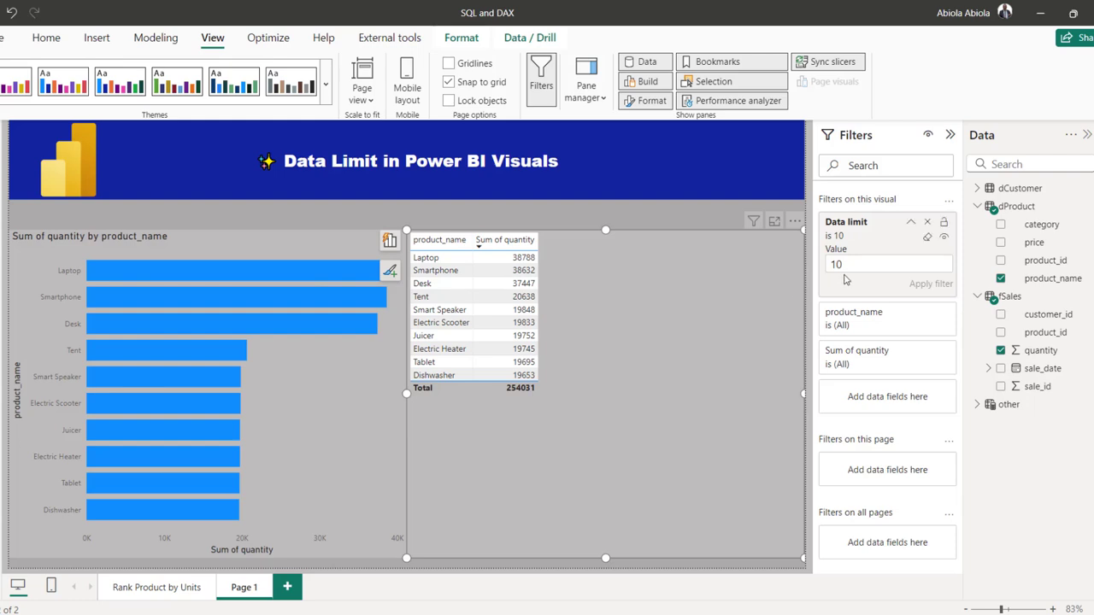
- Change the table's data limit to 5, bringing its total down to 155353
{"action": "key", "text": "BackSpace"}
{"action": "key", "text": "BackSpace"}
{"action": "type", "text": "5"}
{"action": "left_click", "coordinate": [934, 285]}
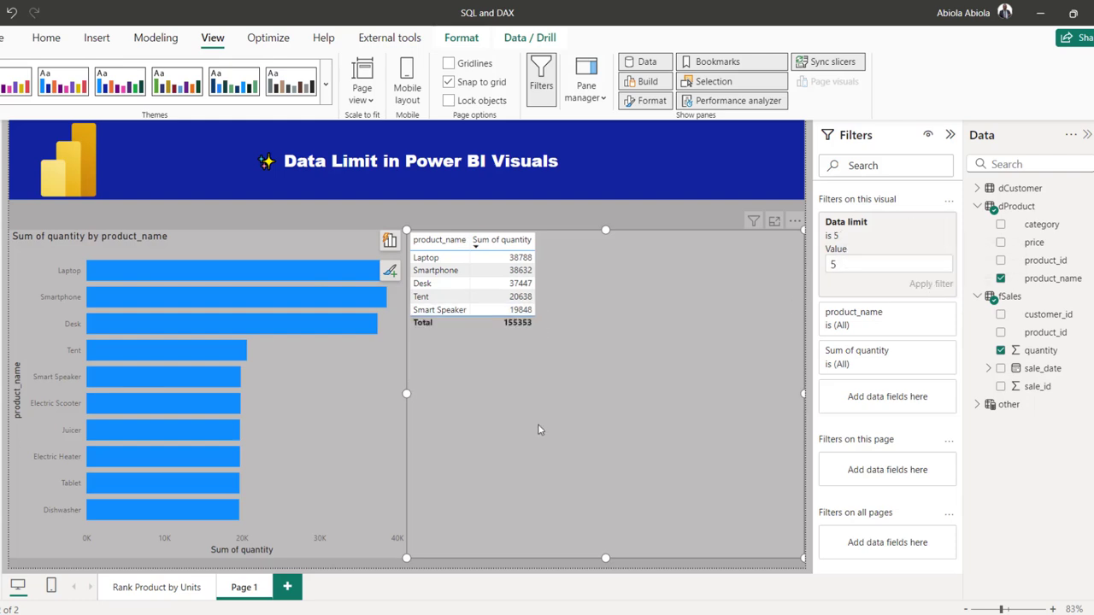
{"action": "left_click", "coordinate": [254, 252]}
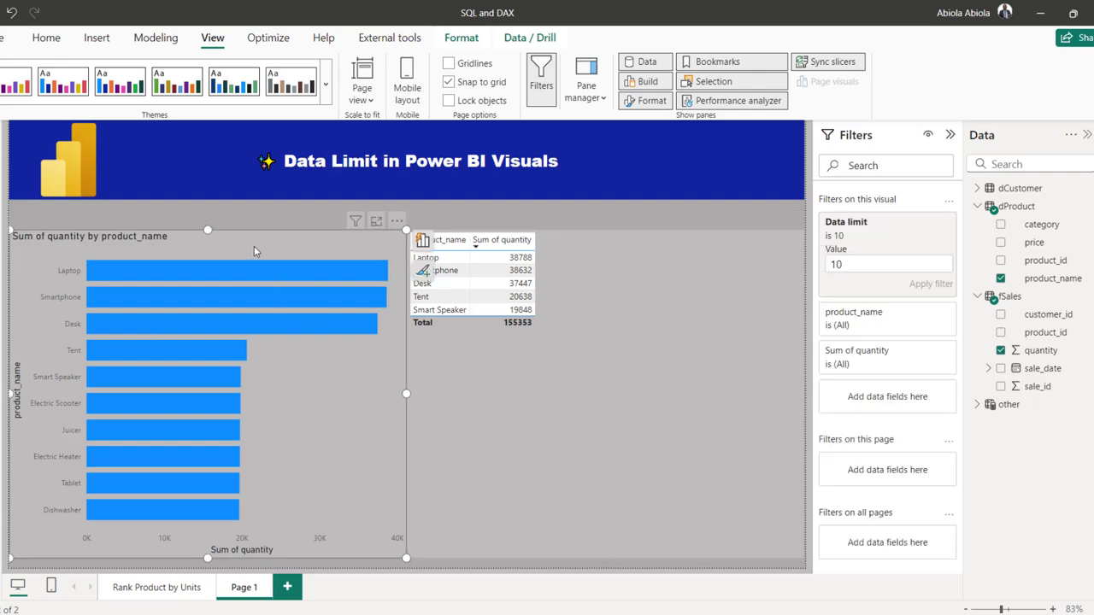
{"action": "double_click", "coordinate": [859, 261]}
{"action": "type", "text": "5"}
{"action": "left_click", "coordinate": [931, 284]}
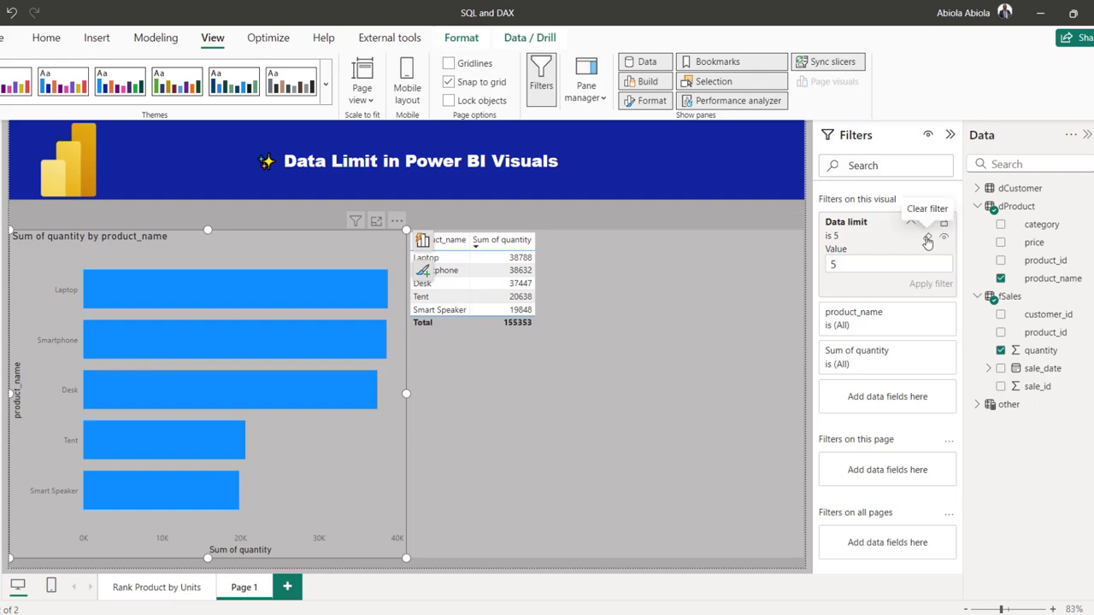
{"action": "left_click", "coordinate": [928, 240]}
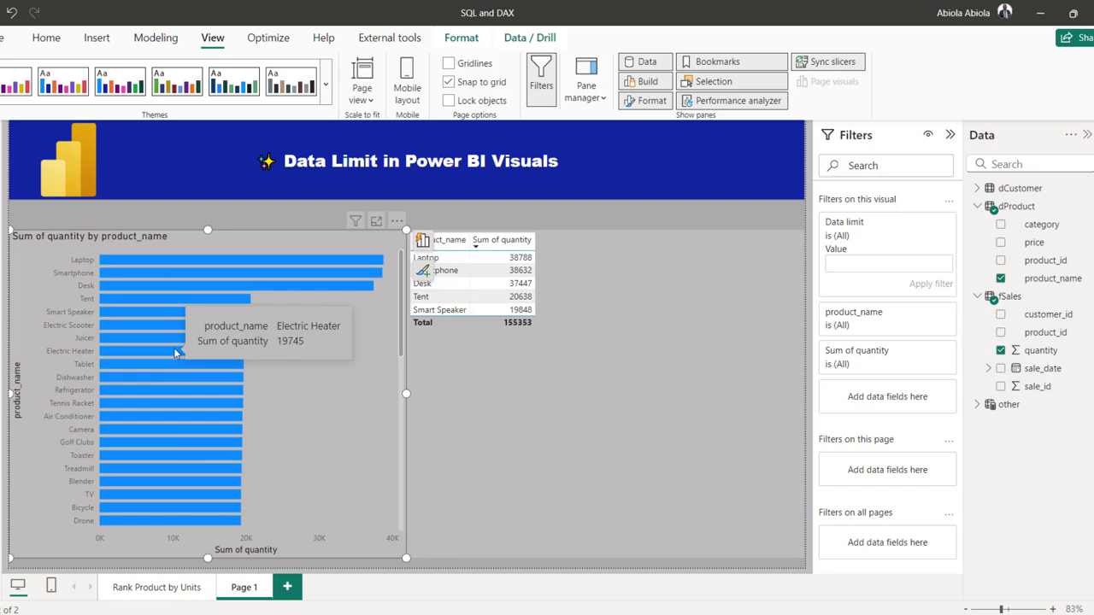
{"action": "left_click", "coordinate": [833, 263]}
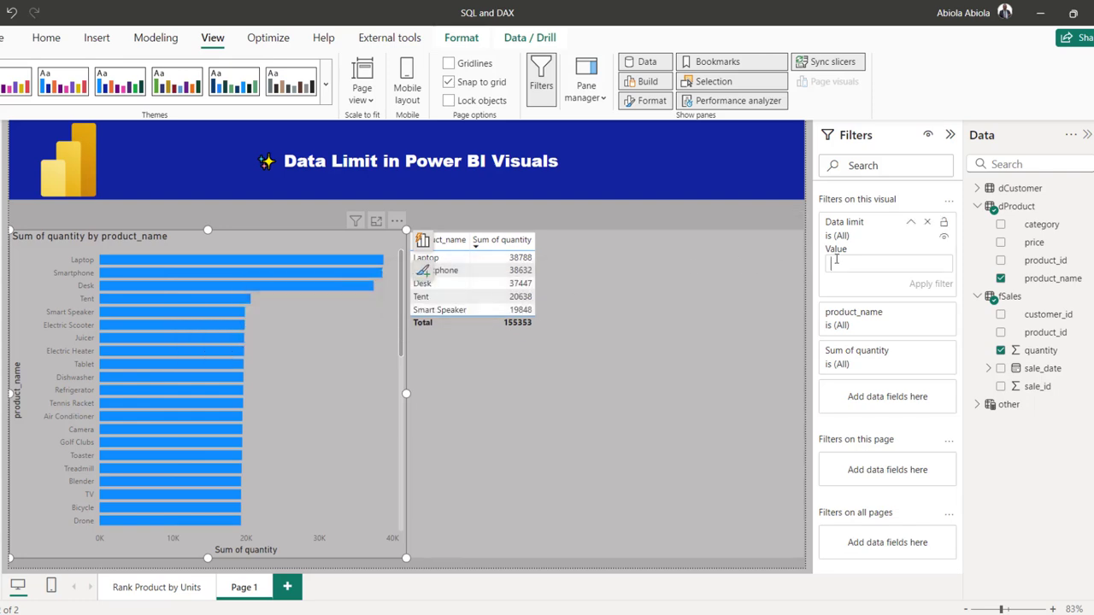
{"action": "type", "text": "10"}
{"action": "left_click", "coordinate": [935, 286]}
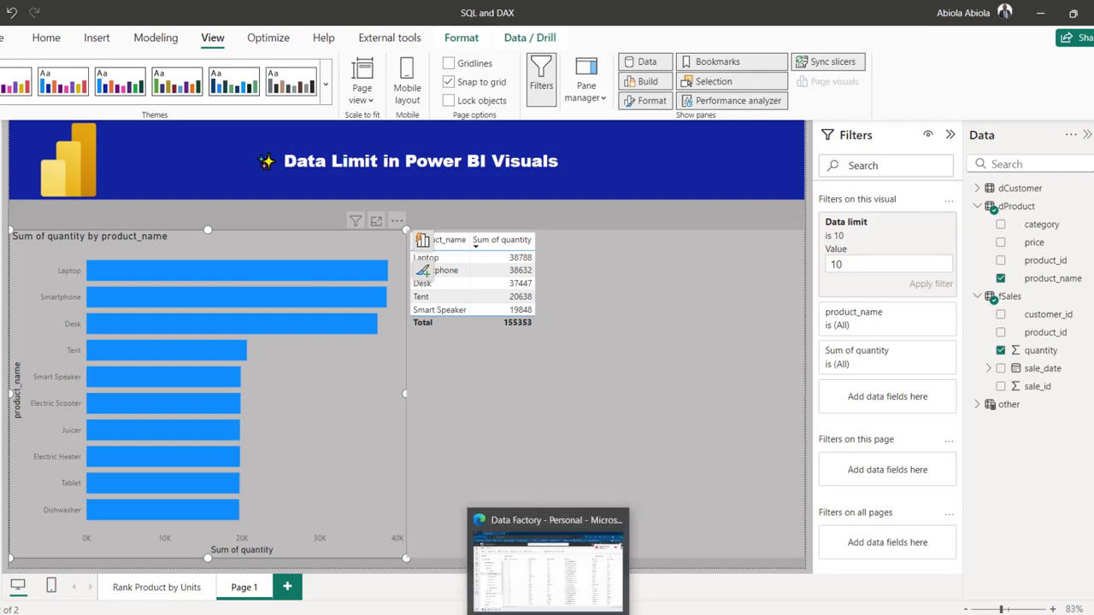
- View the retail_analysis_wh warehouse model and create a new report from it
{"action": "left_click", "coordinate": [556, 547]}
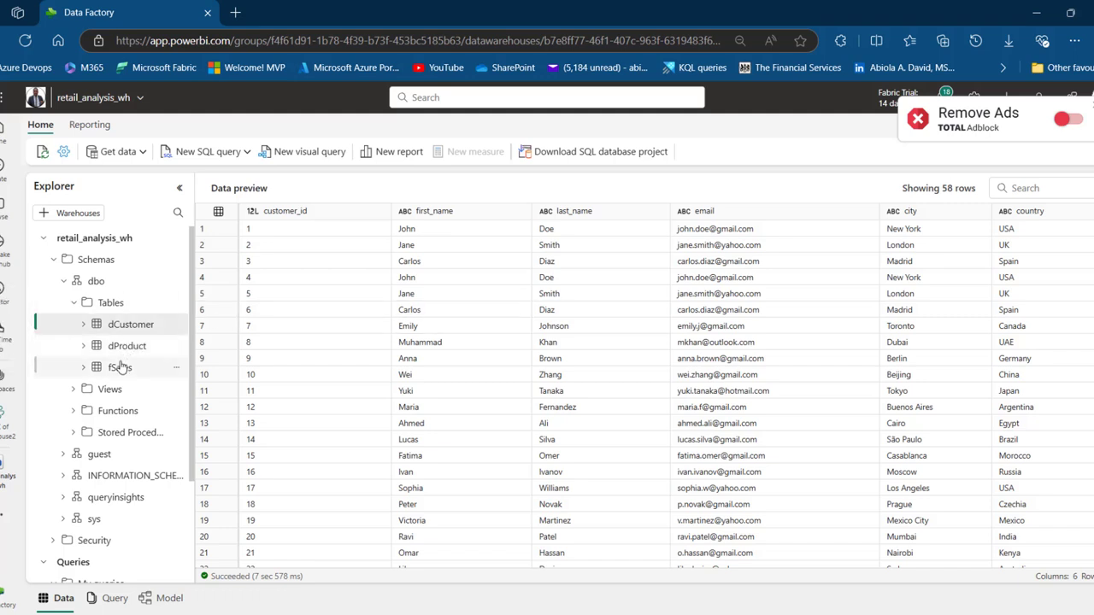
{"action": "left_click", "coordinate": [169, 599]}
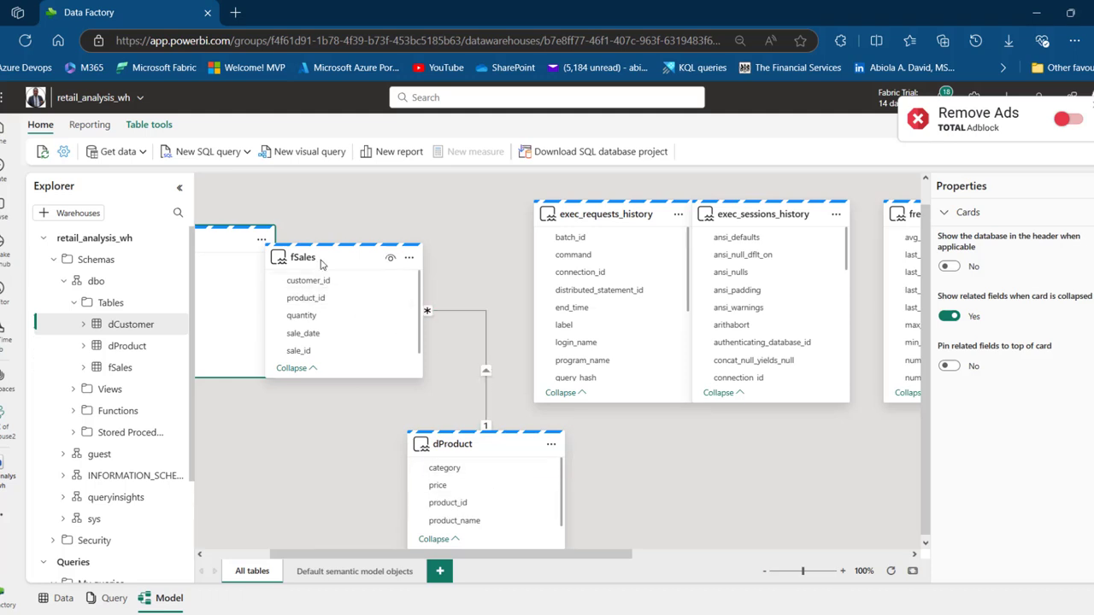
{"action": "left_click", "coordinate": [401, 153]}
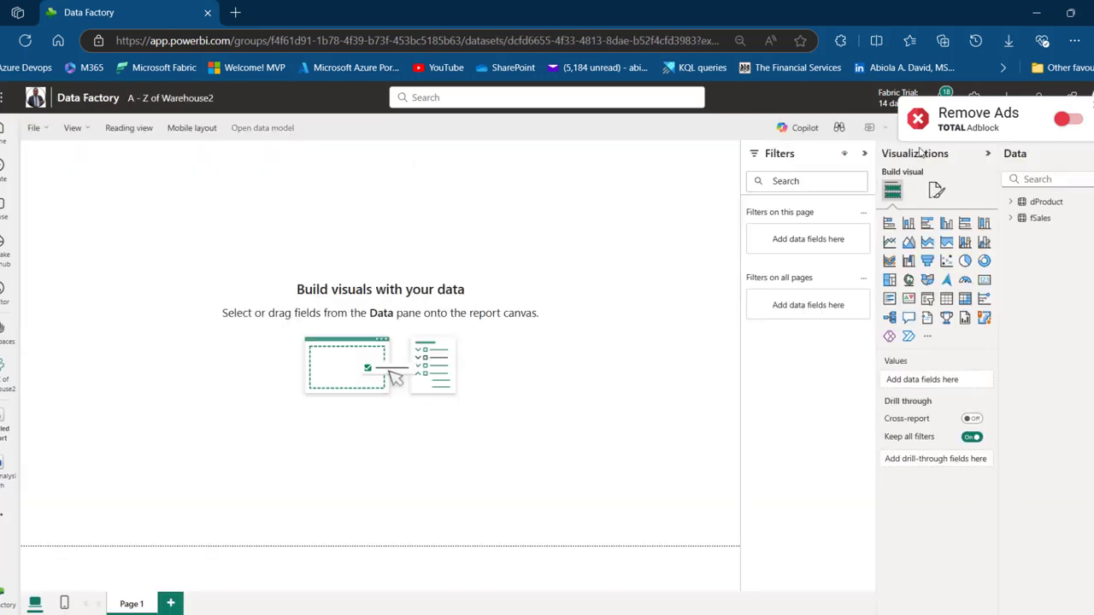
- Build an enlarged bar chart of fSales quantity by dProduct product_name
{"action": "left_click", "coordinate": [1012, 219]}
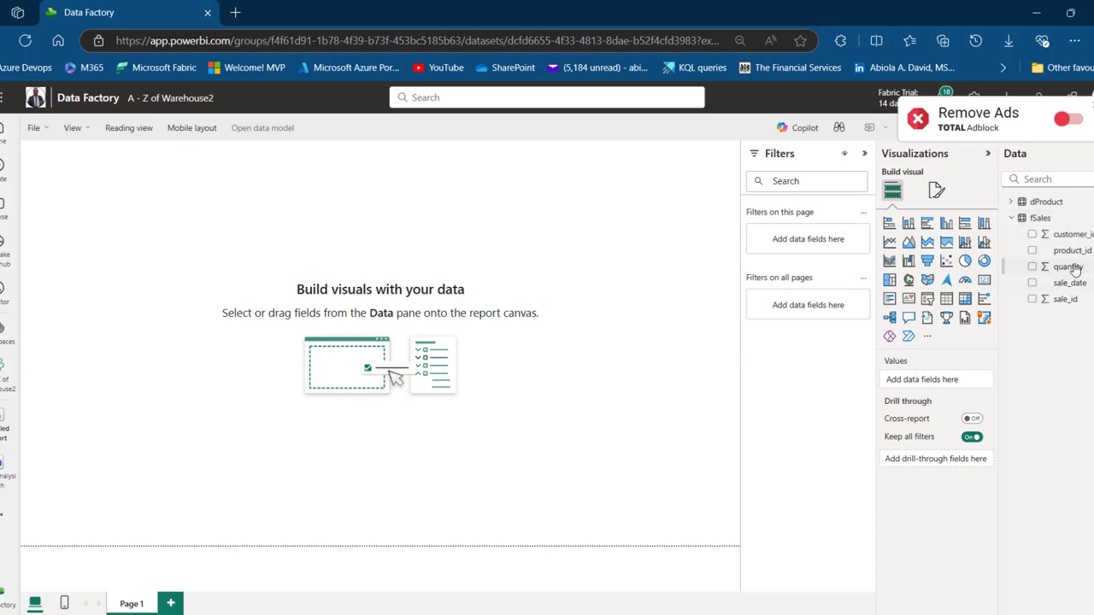
{"action": "left_click_drag", "start_coordinate": [1074, 270], "coordinate": [208, 224]}
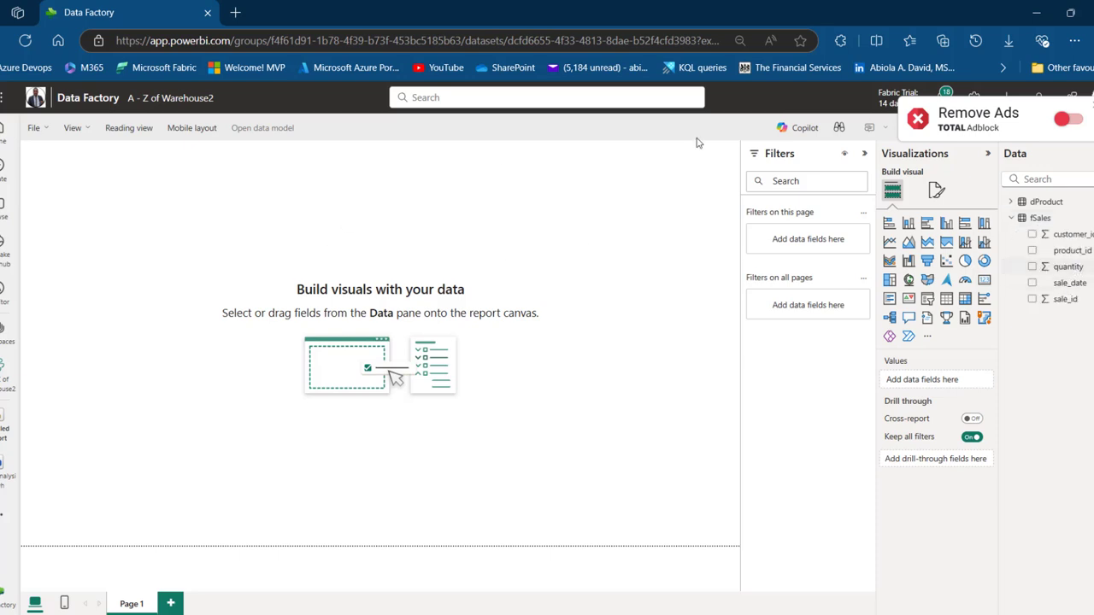
{"action": "left_click", "coordinate": [1013, 202]}
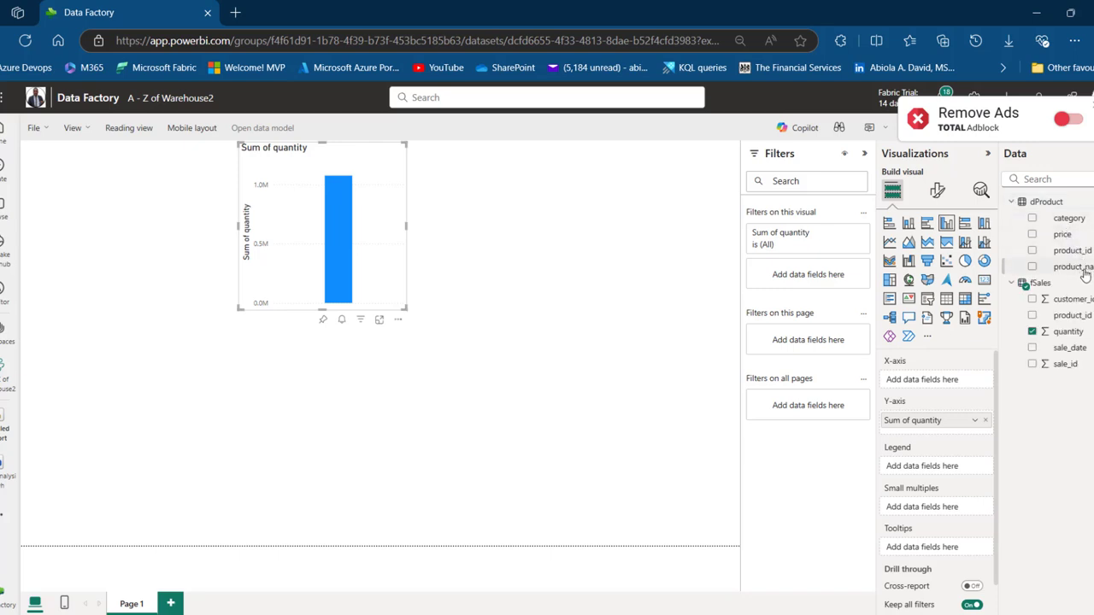
{"action": "left_click_drag", "start_coordinate": [1082, 267], "coordinate": [380, 247]}
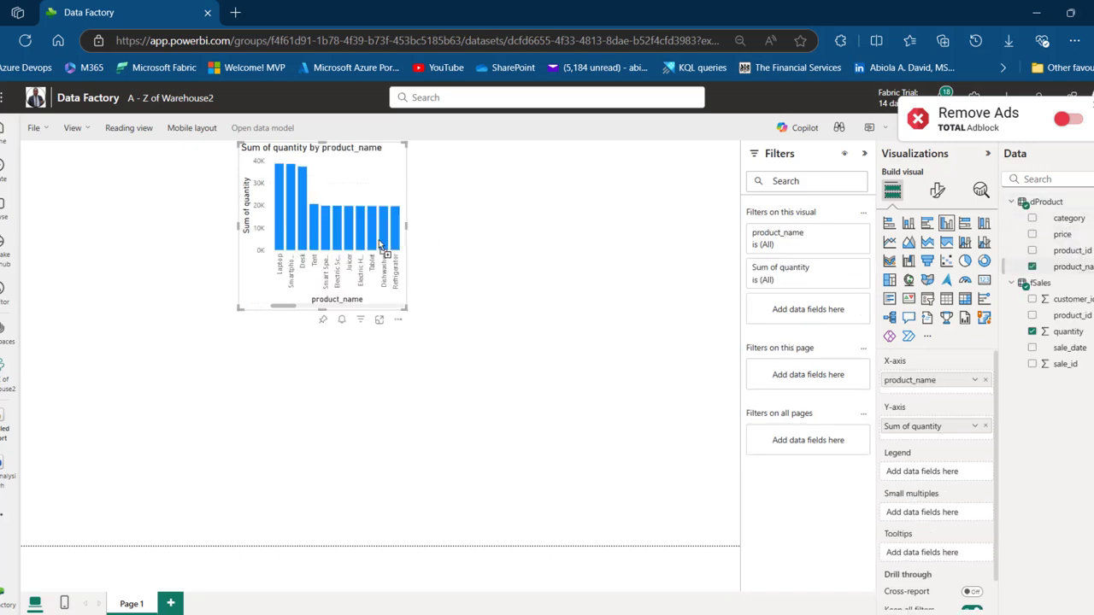
{"action": "left_click_drag", "start_coordinate": [241, 310], "coordinate": [67, 505]}
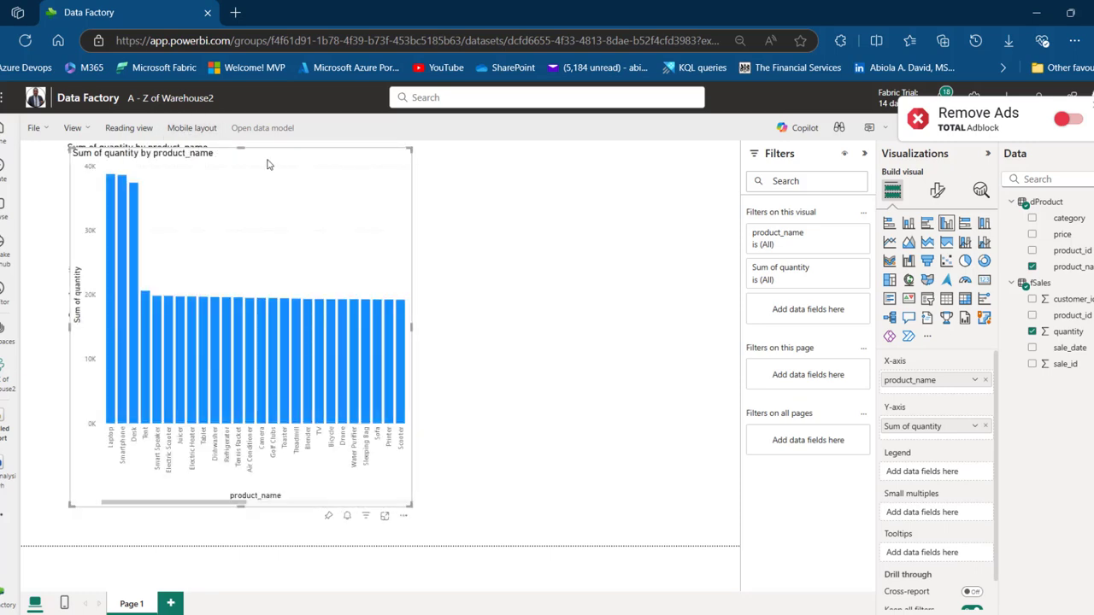
- Duplicate the bar chart and place the copy to its right
{"action": "key", "text": "ctrl+c"}
{"action": "key", "text": "ctrl+v"}
{"action": "left_click_drag", "start_coordinate": [268, 166], "coordinate": [647, 168]}
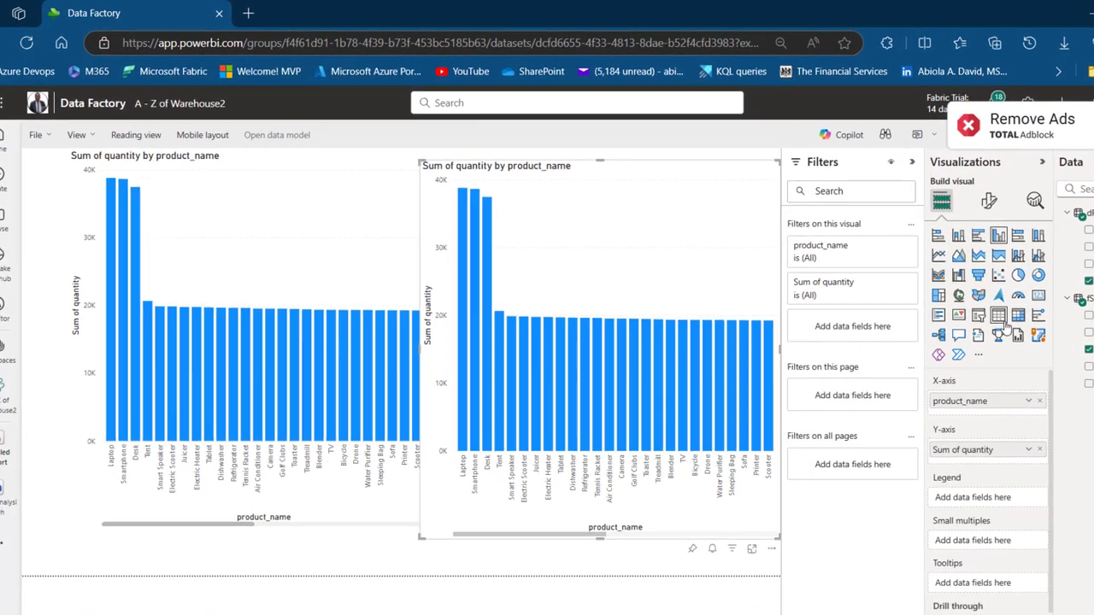
- Switch the duplicate chart to a Table visual and open its visual-filter options
{"action": "left_click", "coordinate": [947, 298]}
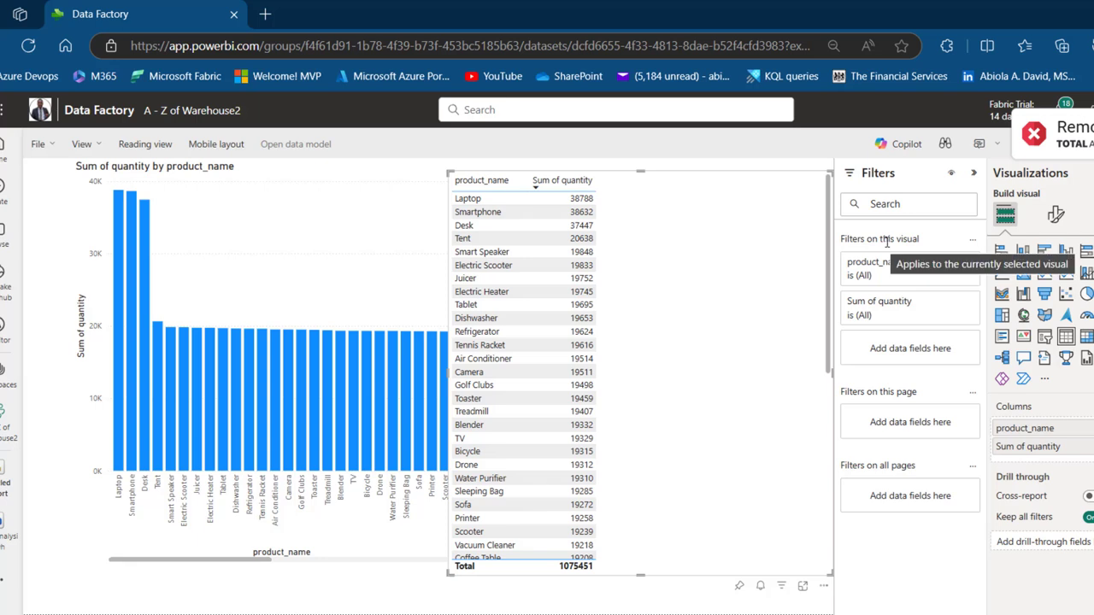
{"action": "left_click", "coordinate": [973, 240]}
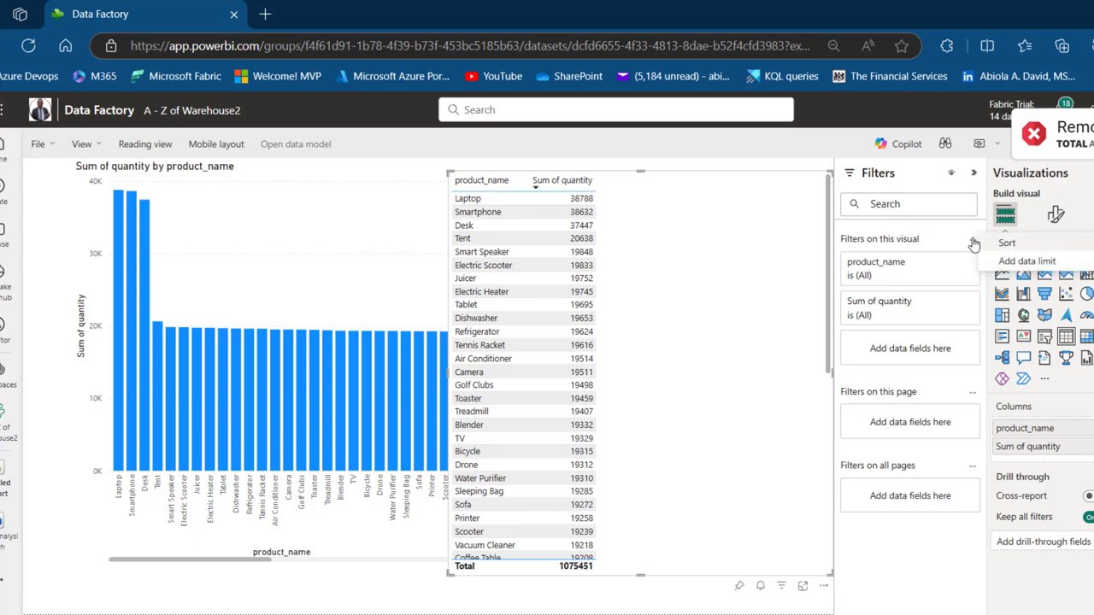
- Apply a Data limit of 10 to the table, trimming its total to 254031
{"action": "left_click", "coordinate": [1021, 267]}
{"action": "left_click", "coordinate": [889, 304]}
{"action": "type", "text": "10"}
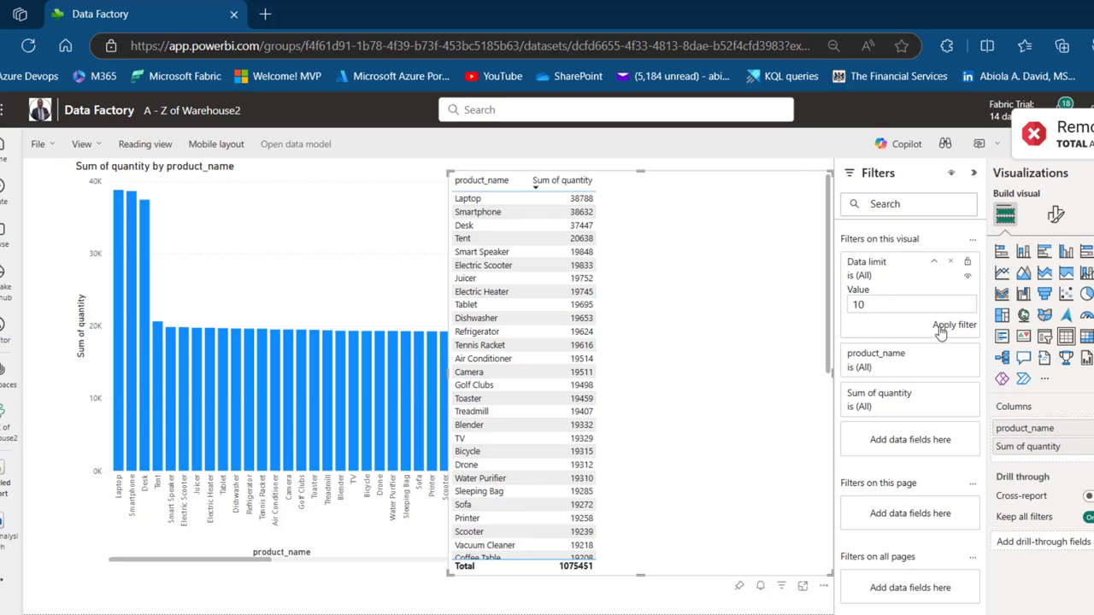
{"action": "left_click", "coordinate": [941, 330]}
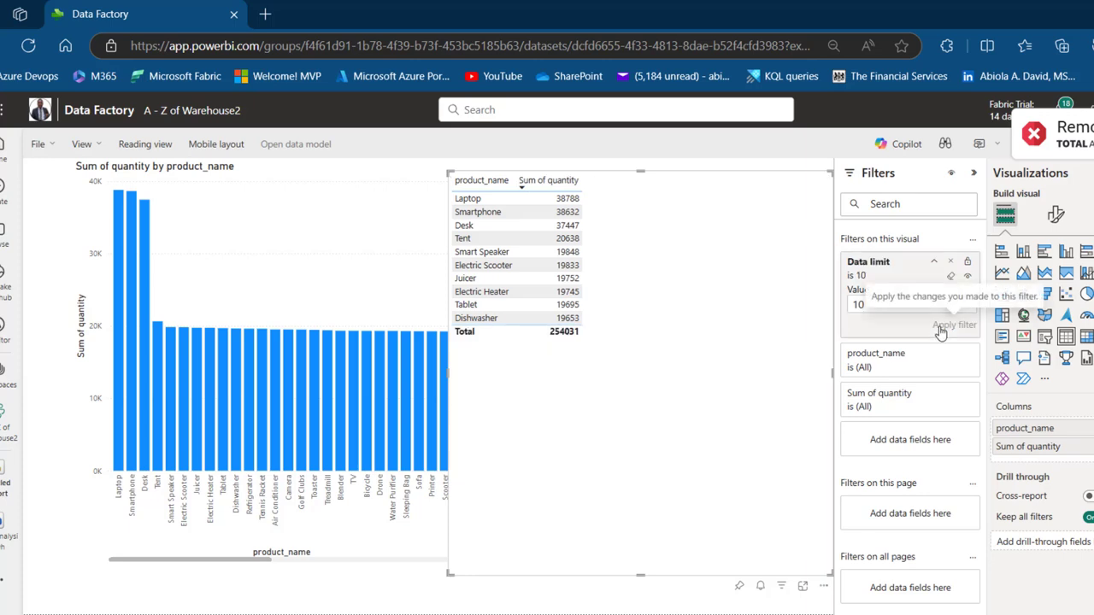
- Apply a Data limit filter of 10 to the bar chart
{"action": "left_click", "coordinate": [268, 207]}
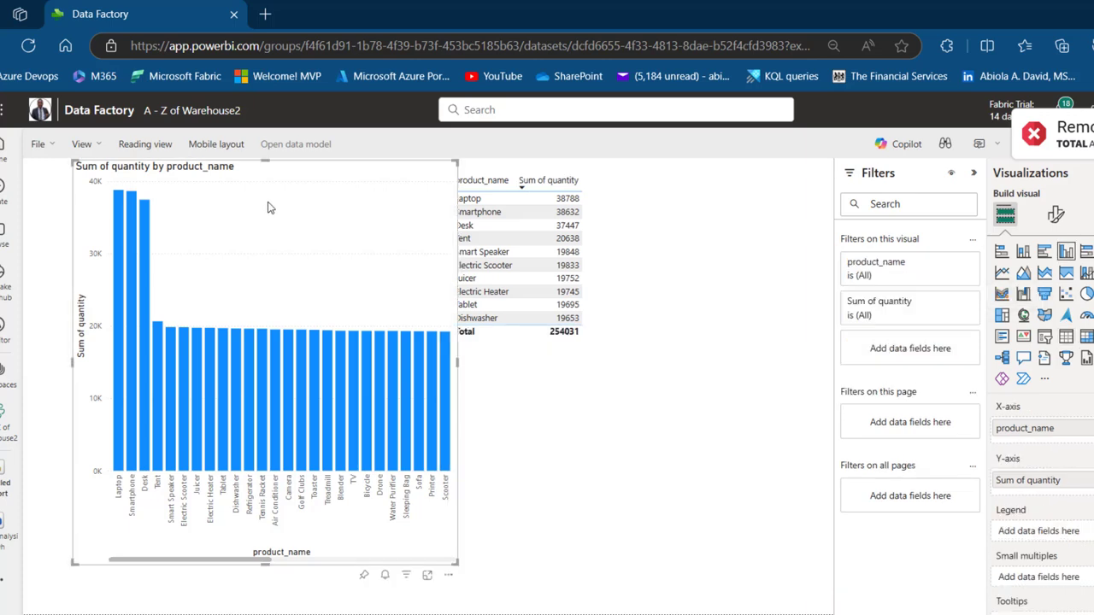
{"action": "left_click", "coordinate": [971, 240]}
{"action": "left_click", "coordinate": [1002, 265]}
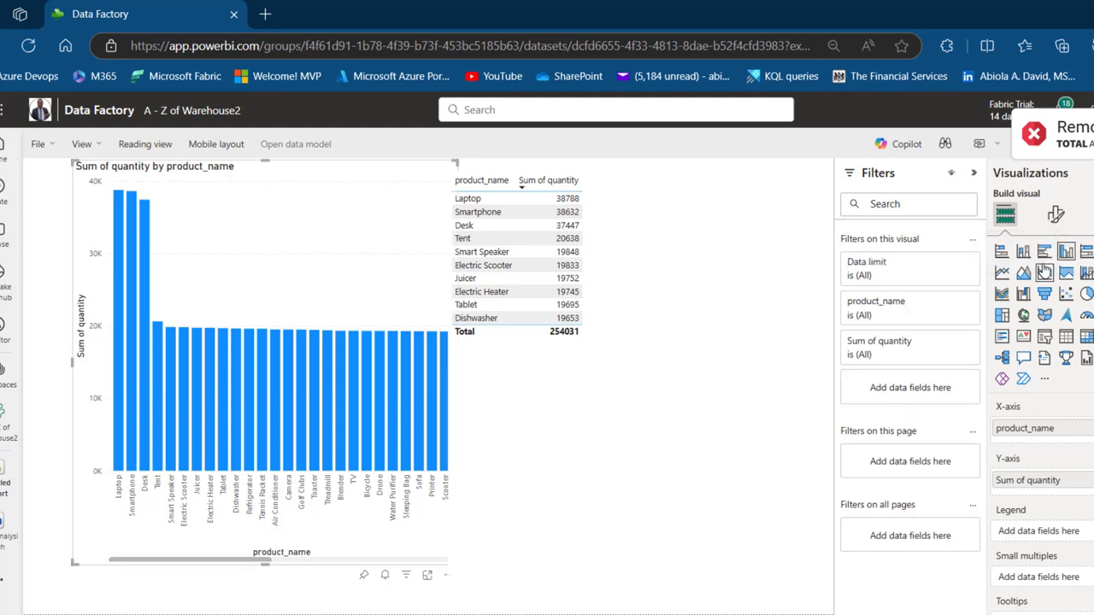
{"action": "type", "text": "10"}
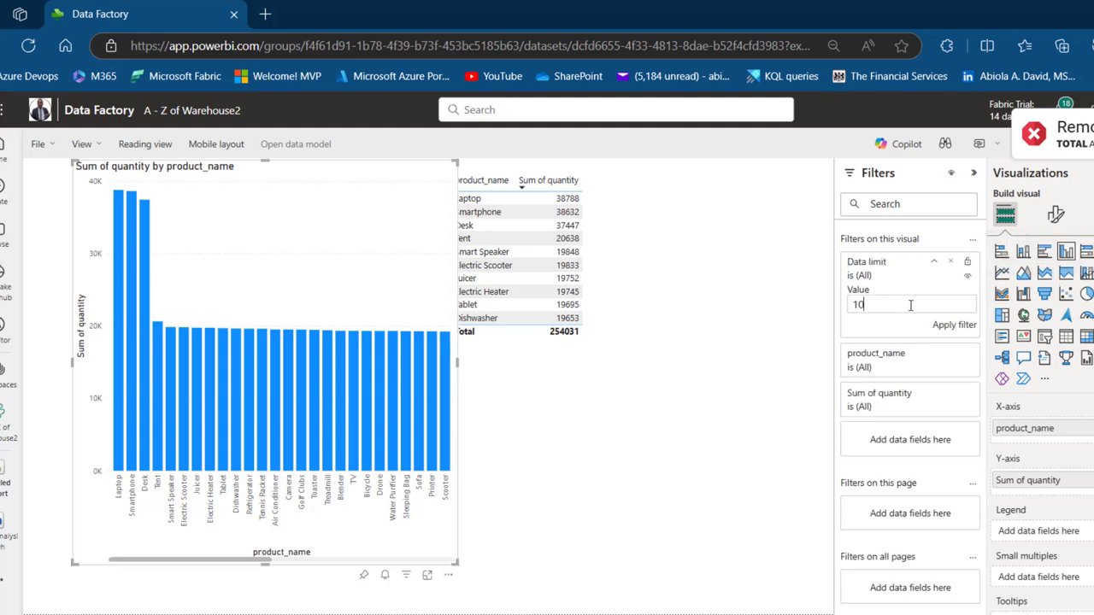
{"action": "left_click", "coordinate": [955, 326]}
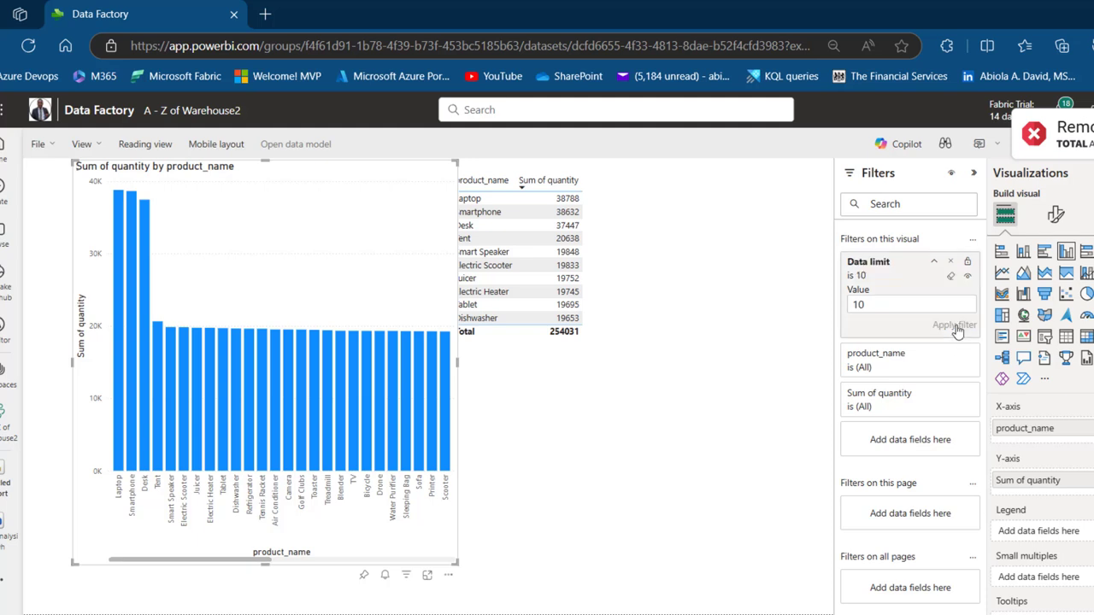